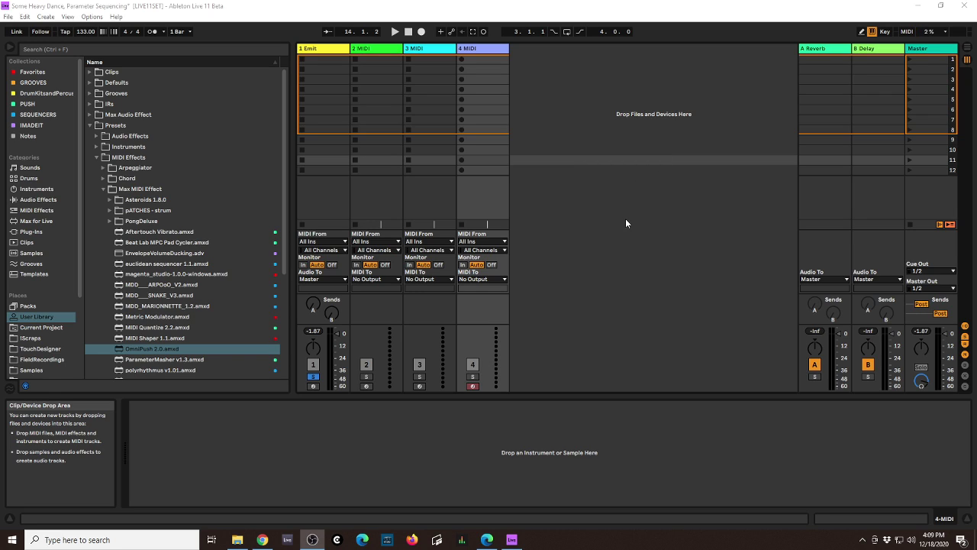
- Show the Emit track's device and play its granular sound for a while, ending with playback stopped
click(328, 49)
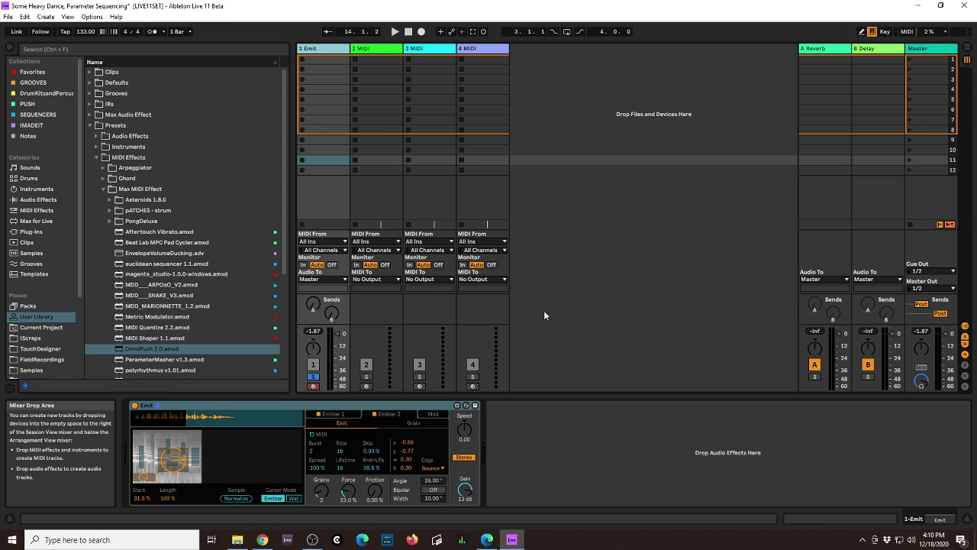
key(m)
click(395, 32)
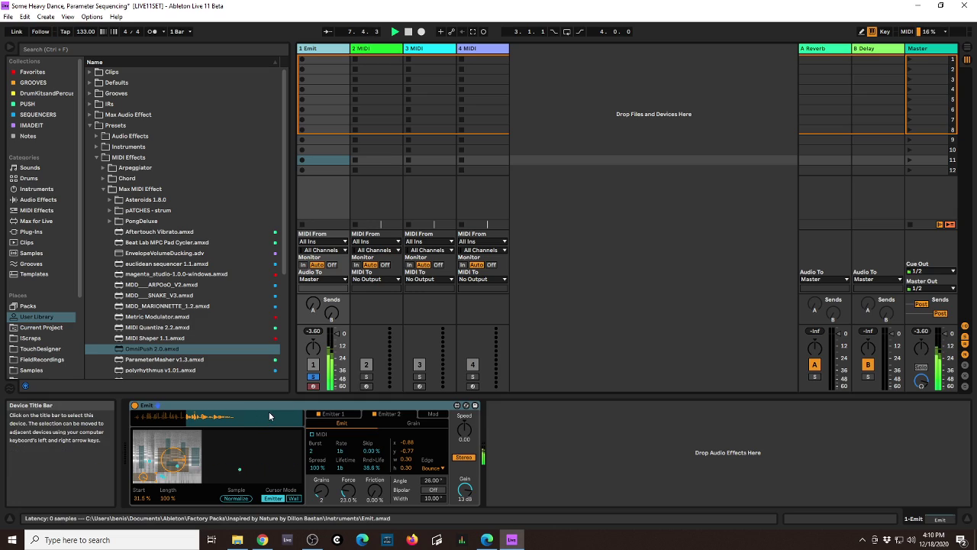
click(408, 32)
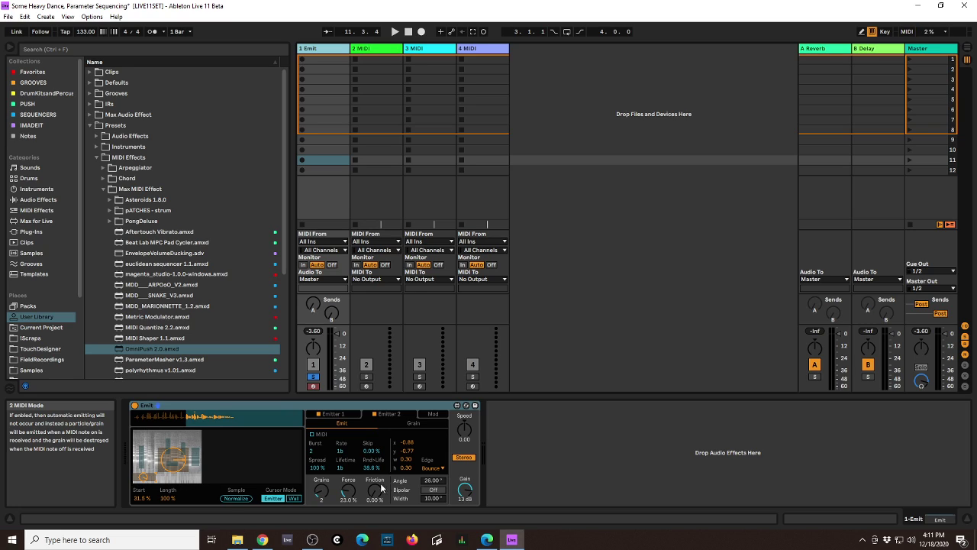
- Restart playback and set Emitter 2's angle to 111° in the Emit device
click(395, 32)
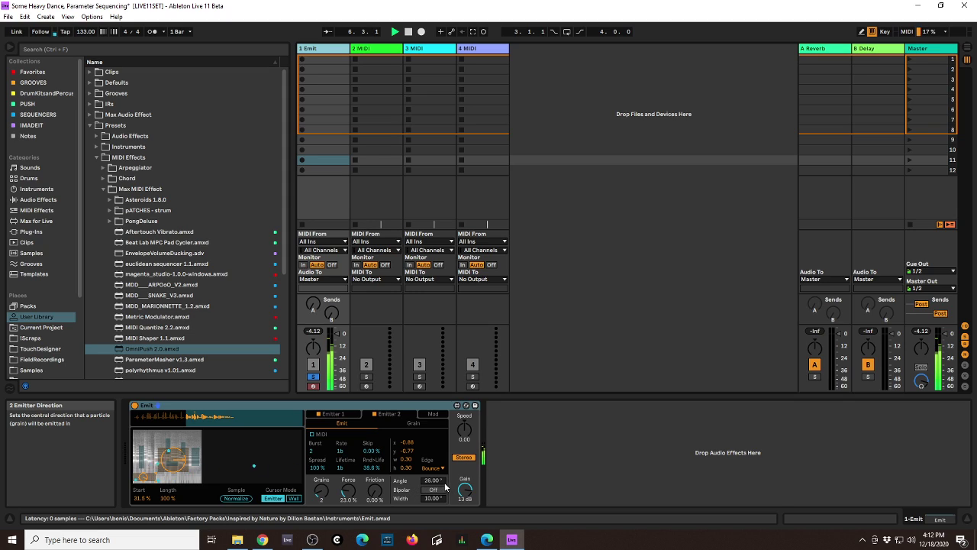
click(404, 493)
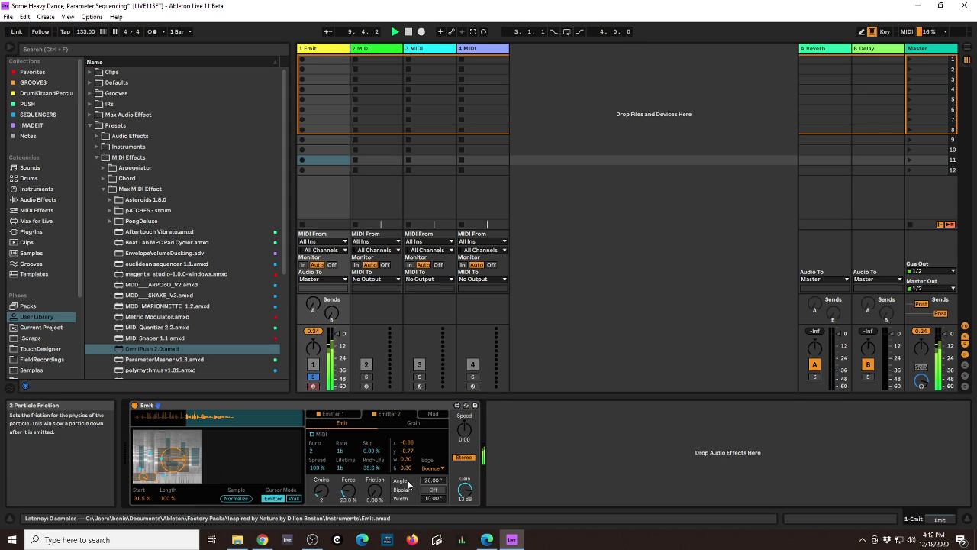
drag(432, 481, 432, 481)
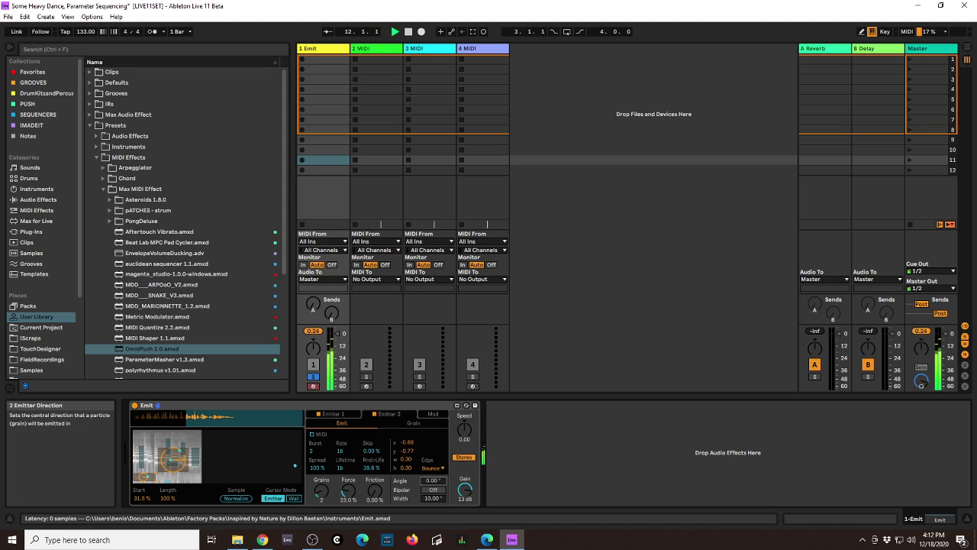
drag(432, 481, 432, 473)
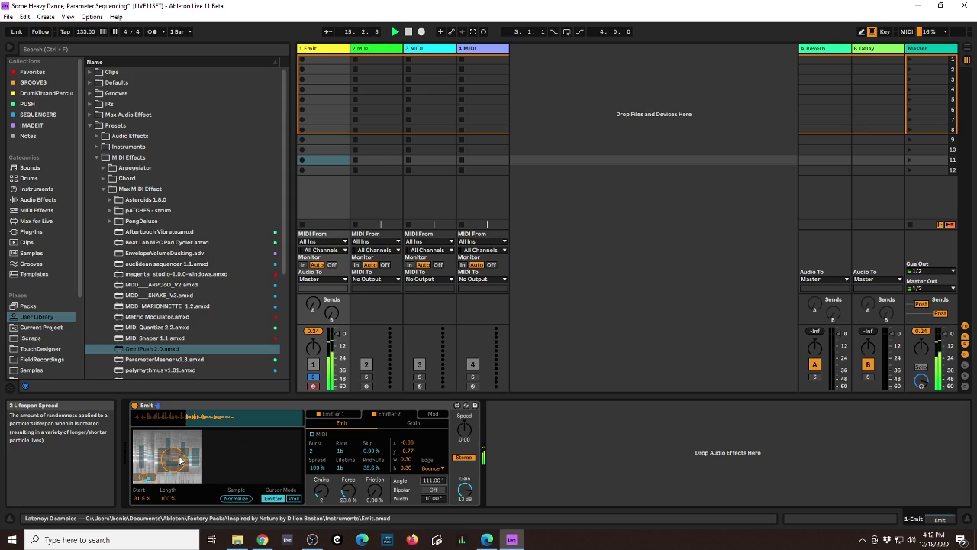
- Widen Emitter 1 to 76° and reposition it on the spectrogram at x -0.84, y 0.23
click(333, 414)
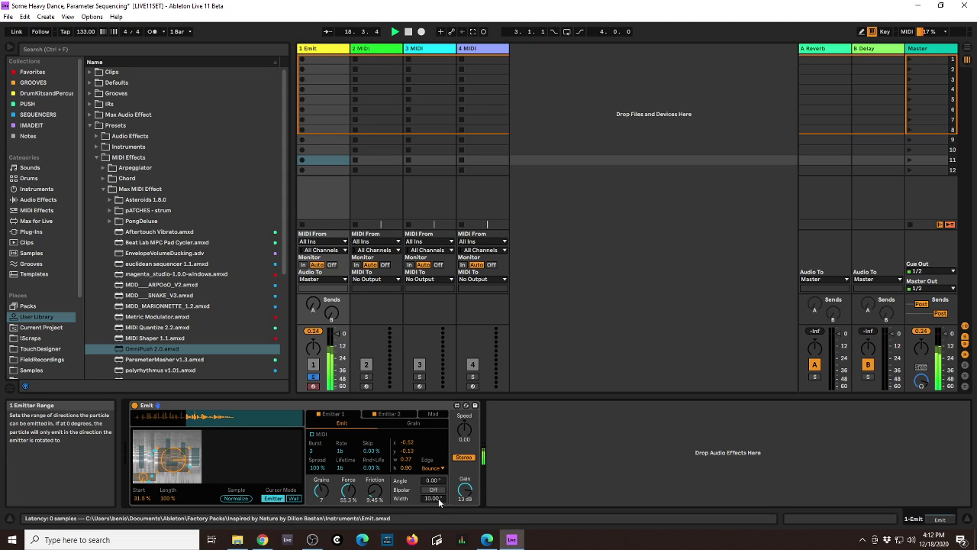
drag(438, 497, 438, 469)
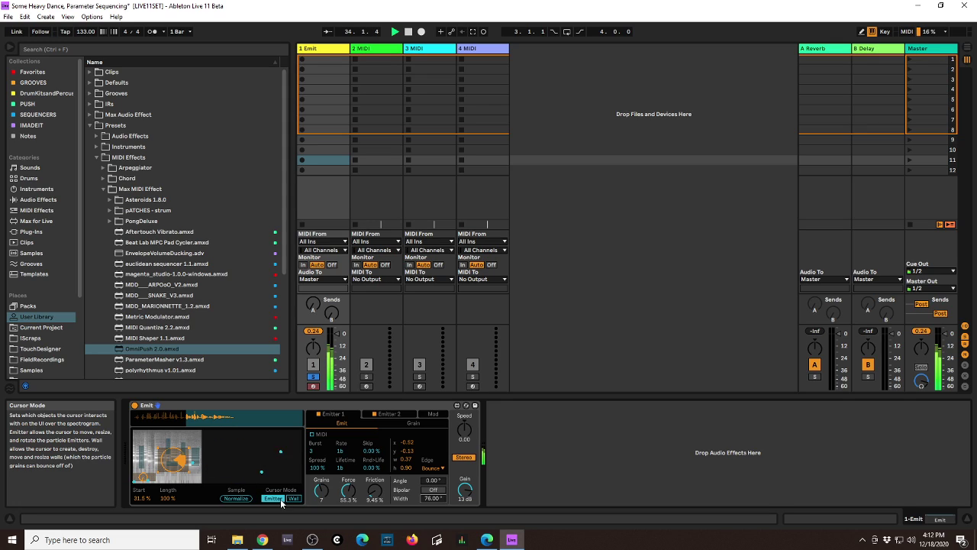
drag(180, 468, 150, 457)
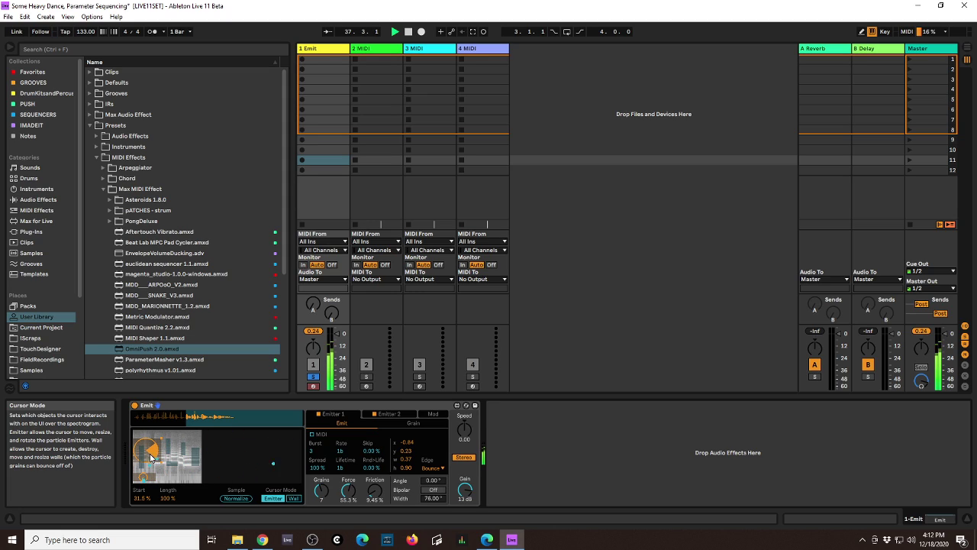
- Set Emit's cursor mode to Wall and draw a wall over the spectrogram beside the emitter
click(292, 499)
mouse_move(170, 450)
mouse_down()
mouse_move(173, 461)
mouse_move(176, 440)
mouse_move(198, 460)
mouse_move(196, 446)
mouse_move(195, 474)
mouse_up()
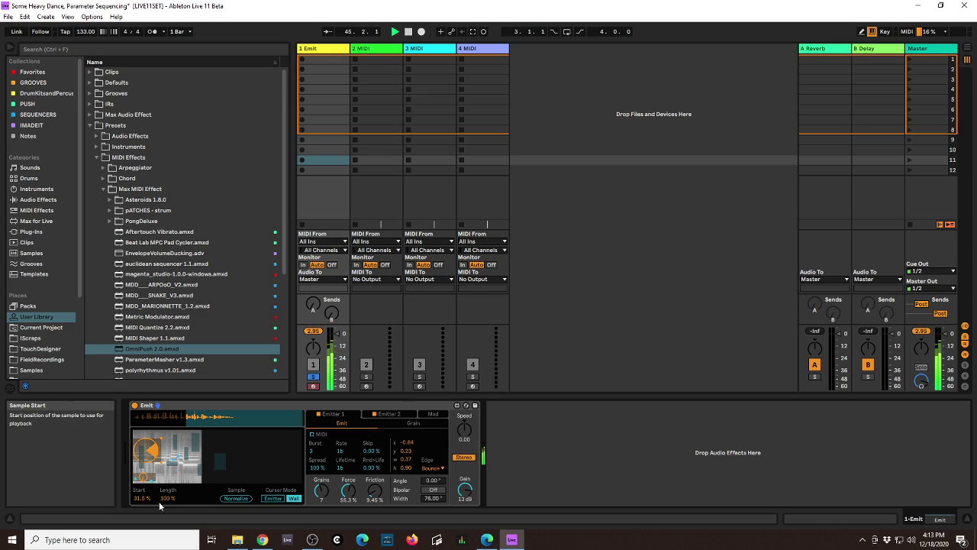
- Set Emit's sample start to 0.00% and lower the Emit track's volume
mouse_move(159, 502)
mouse_down()
mouse_move(159, 511)
mouse_move(142, 512)
mouse_move(142, 501)
mouse_up()
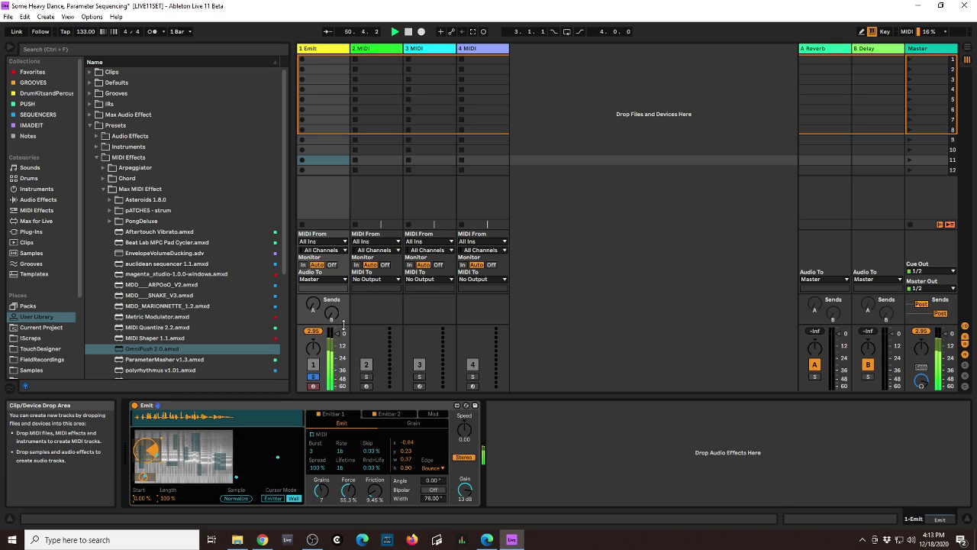
drag(341, 338, 336, 342)
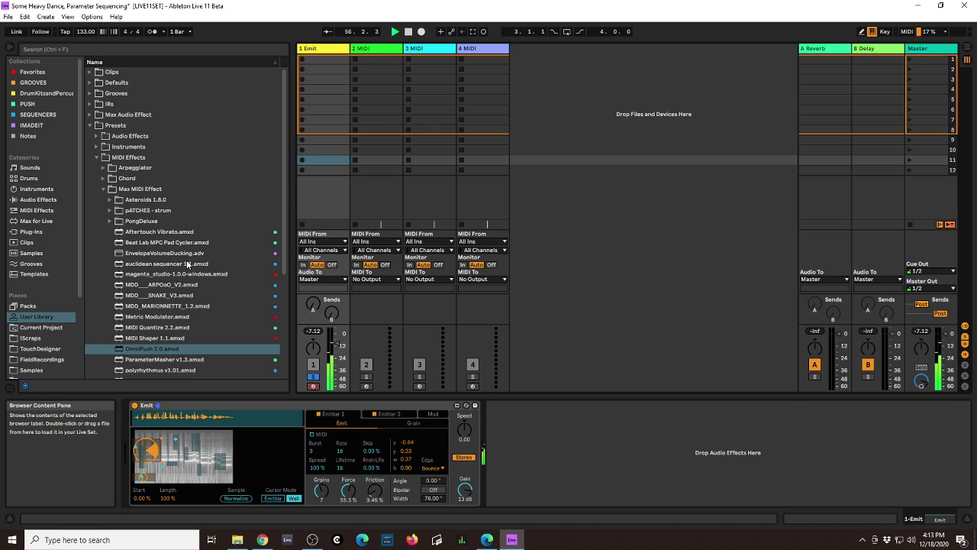
- Find the LFO among the Max for Live audio effects and add it after Emit on the Emit track
click(37, 199)
click(37, 211)
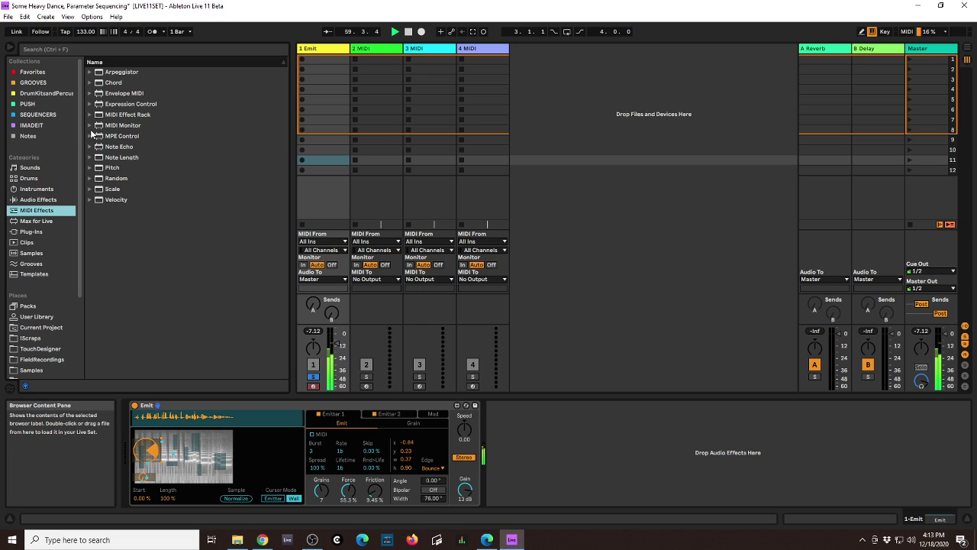
click(29, 221)
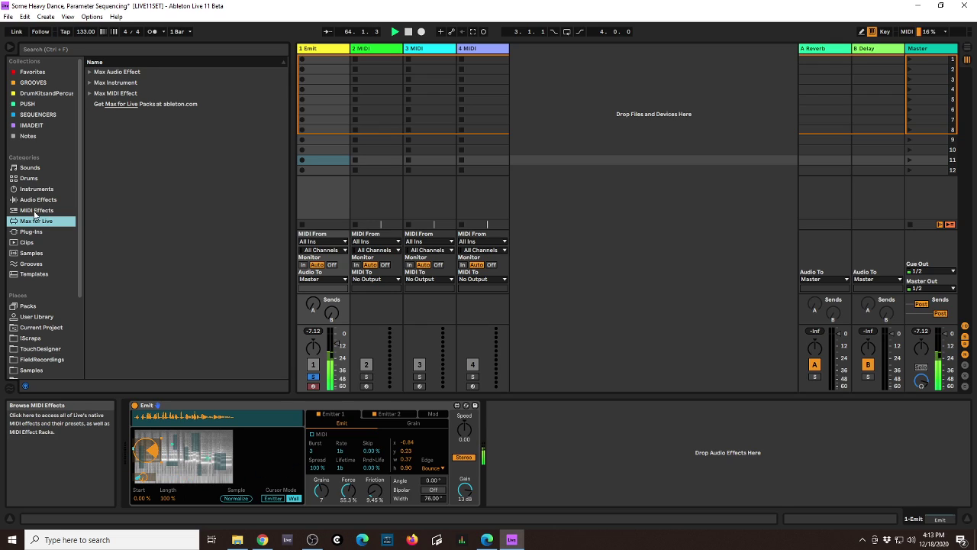
key(Up)
key(Down)
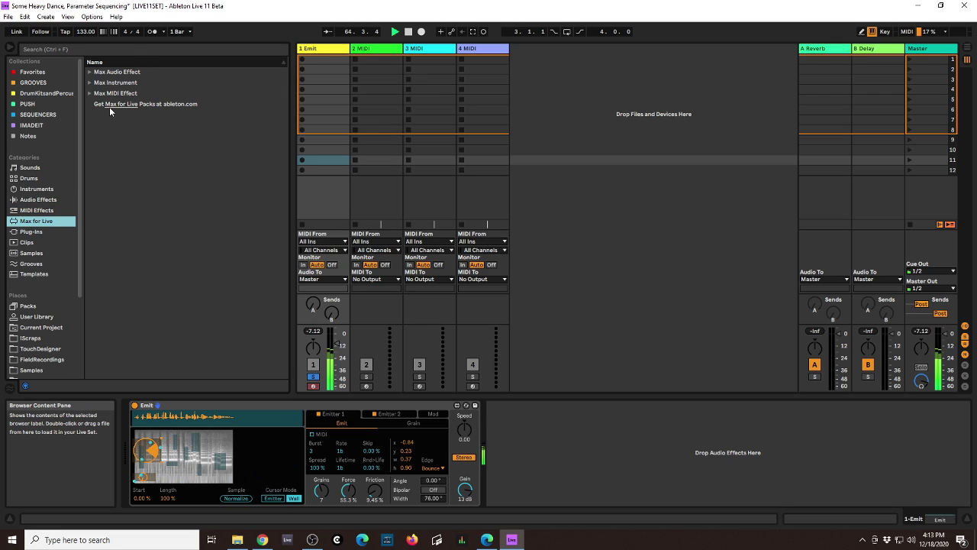
click(90, 72)
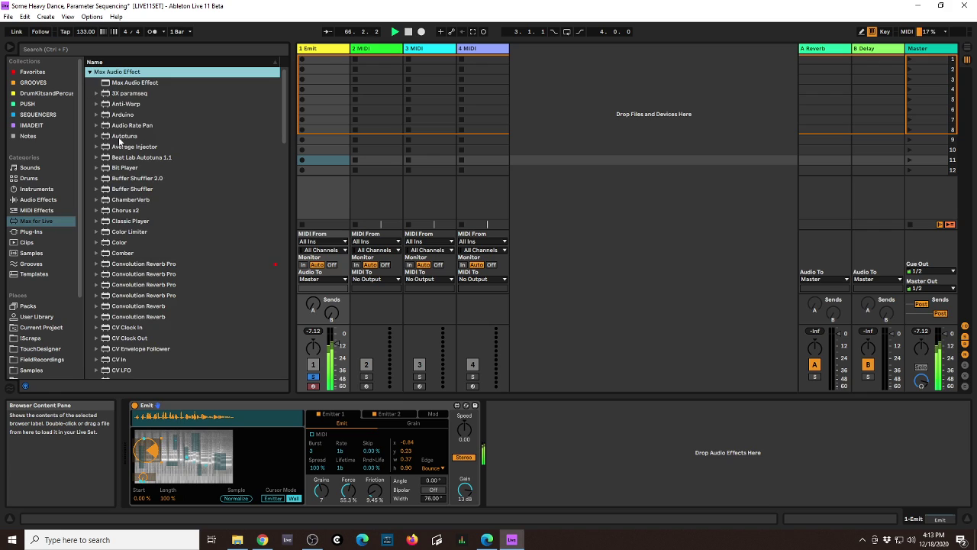
scroll(139, 237, down, 10)
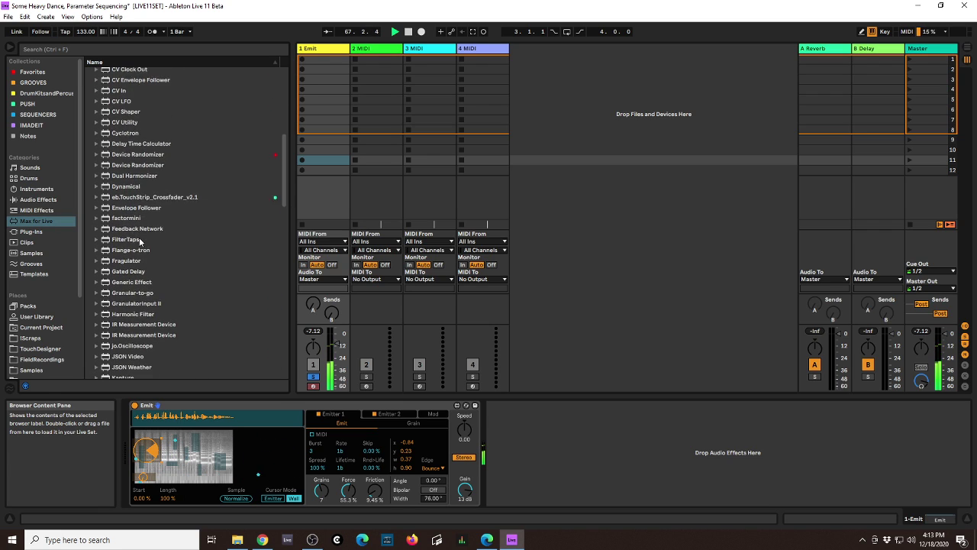
scroll(140, 241, down, 3)
drag(118, 310, 491, 432)
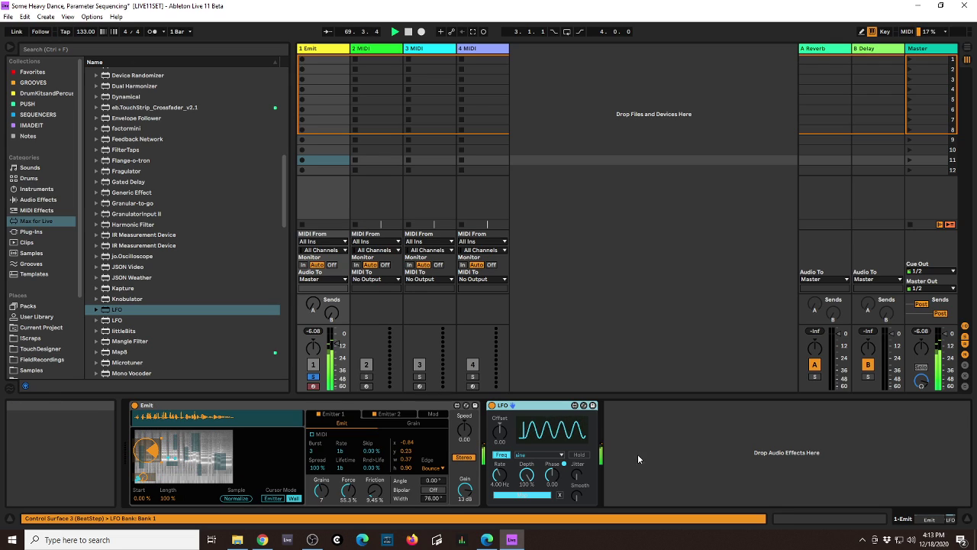
- Set the LFO rate to 0.68 Hz and map the LFO to Emitter 1's angle
drag(498, 475, 505, 504)
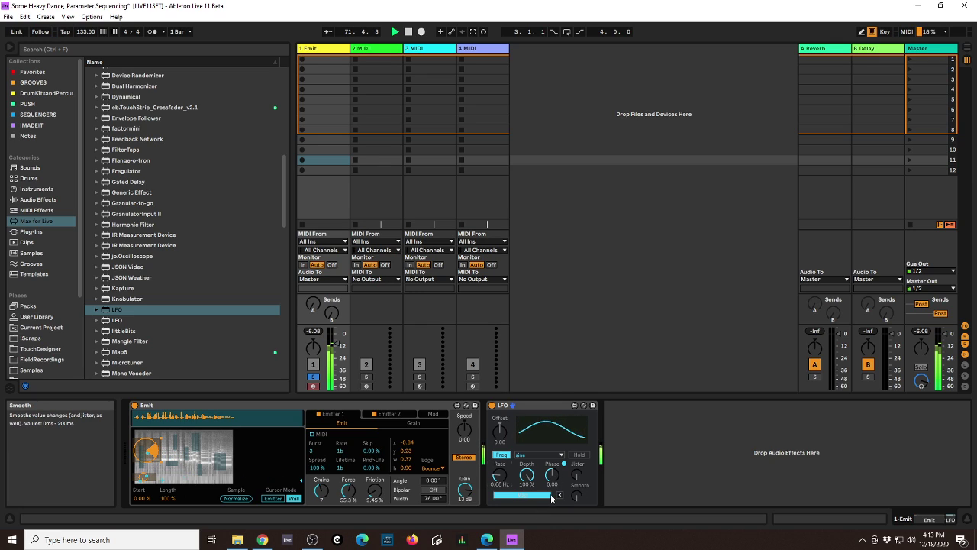
click(522, 495)
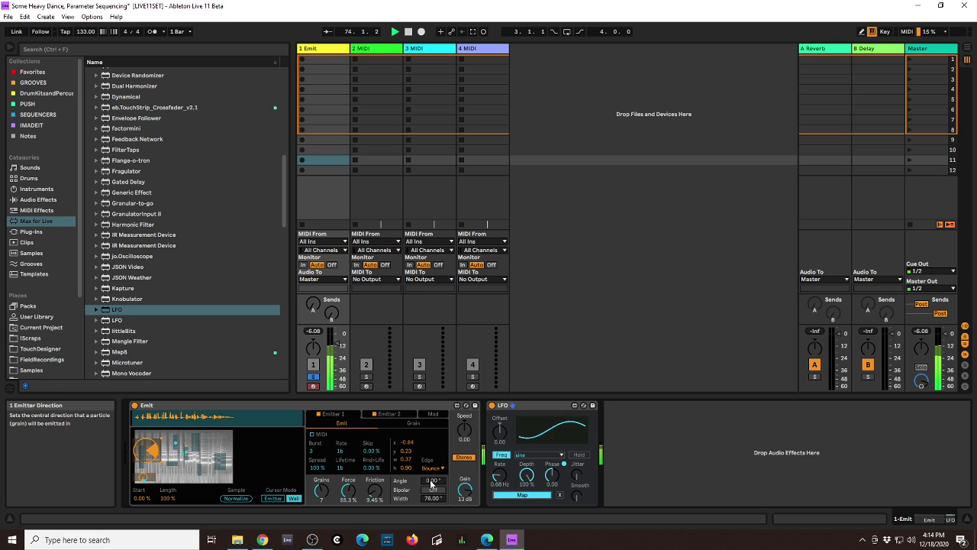
click(432, 481)
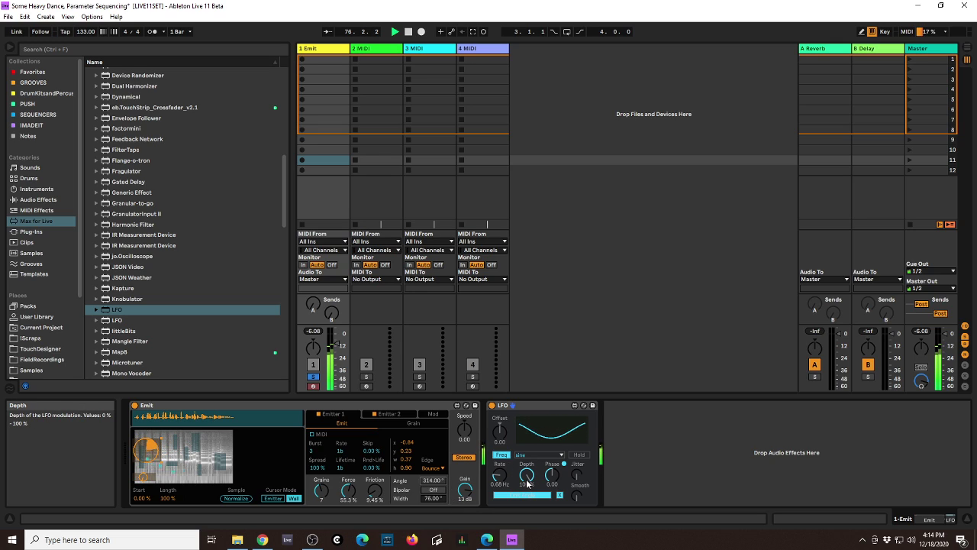
- Reduce the LFO depth to 13.7%, listen to the modulated emitter, and stop playback
drag(534, 458, 534, 504)
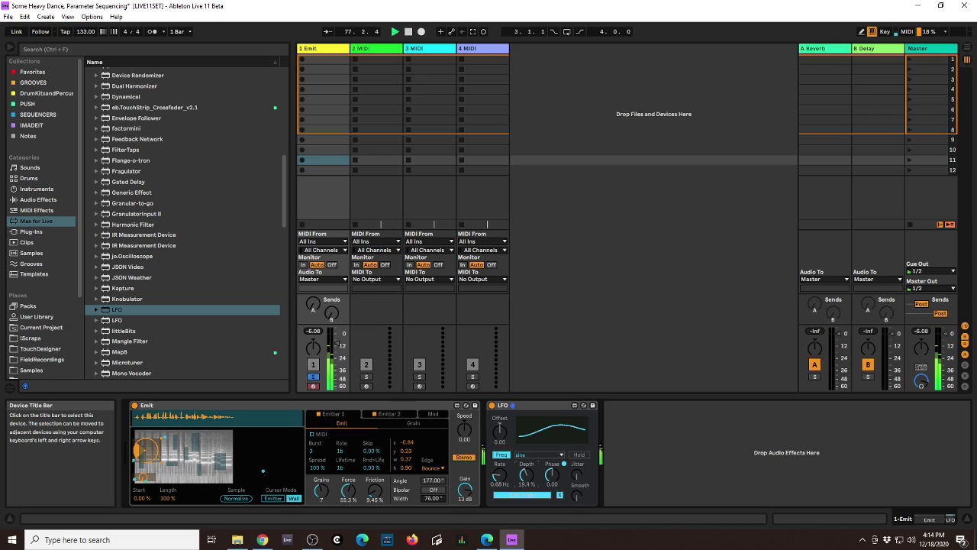
drag(527, 479, 527, 482)
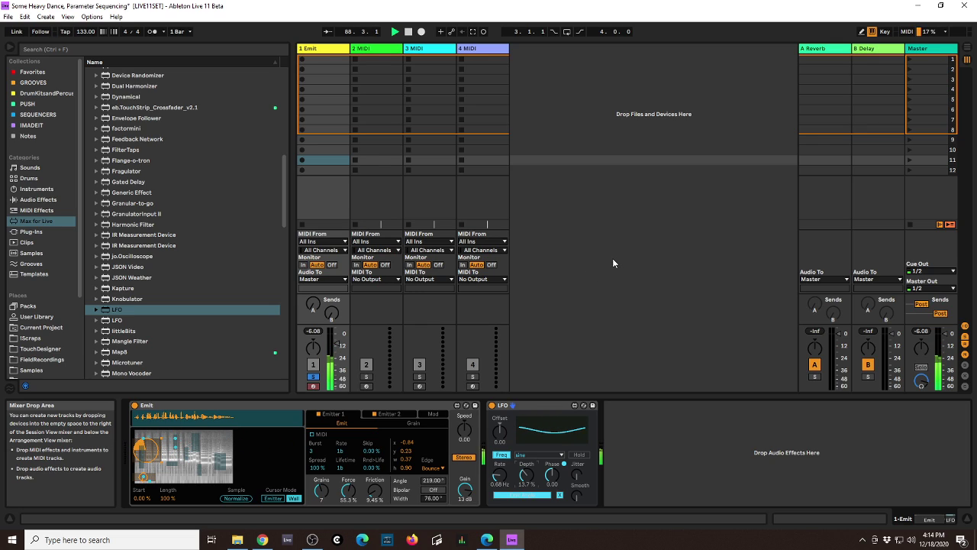
click(410, 32)
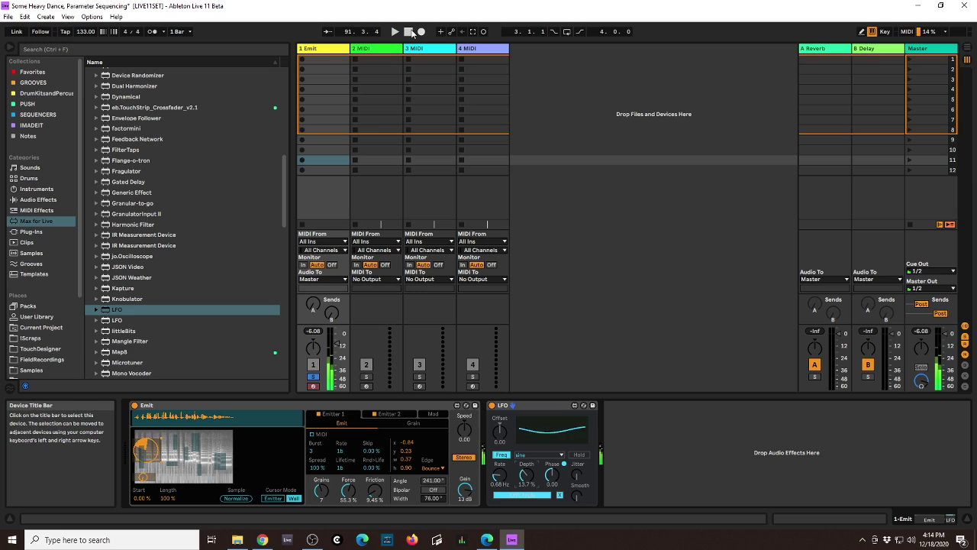